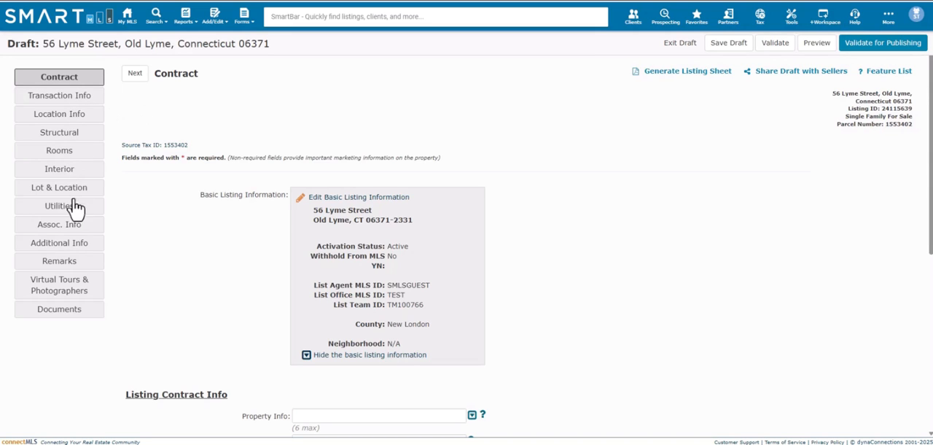
# Step: Upload Kitchen 2.jpg, Bathroom.png, Front of Property.png and Kitchen.png to the listing draft's photo manager
pyautogui.click(69, 294)
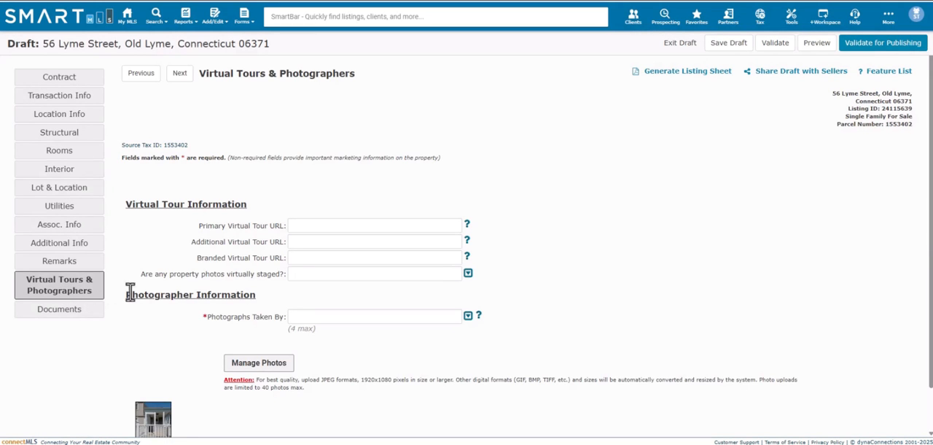
pyautogui.click(264, 366)
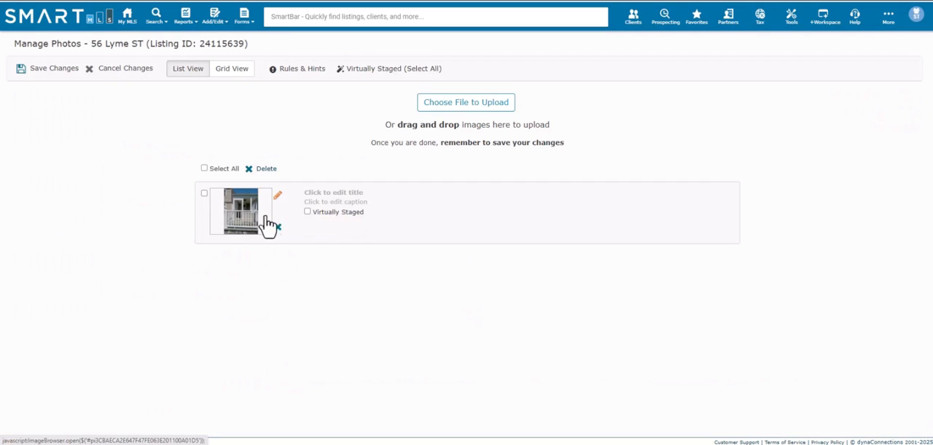
pyautogui.click(455, 109)
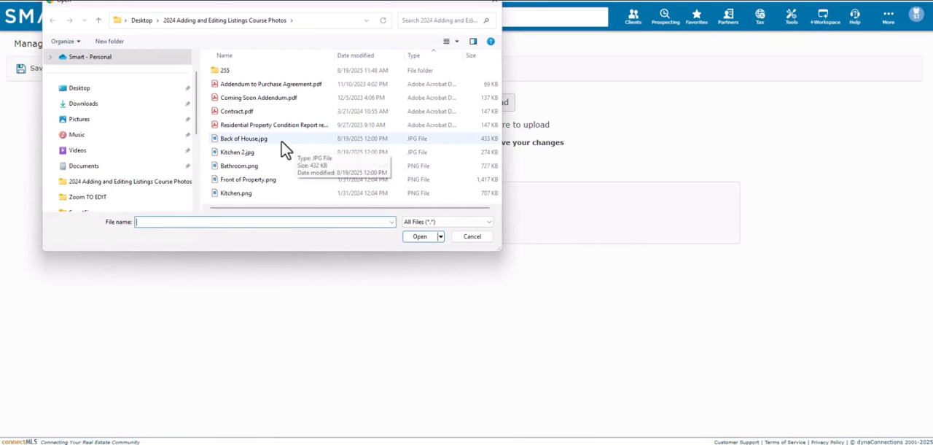
pyautogui.click(249, 154)
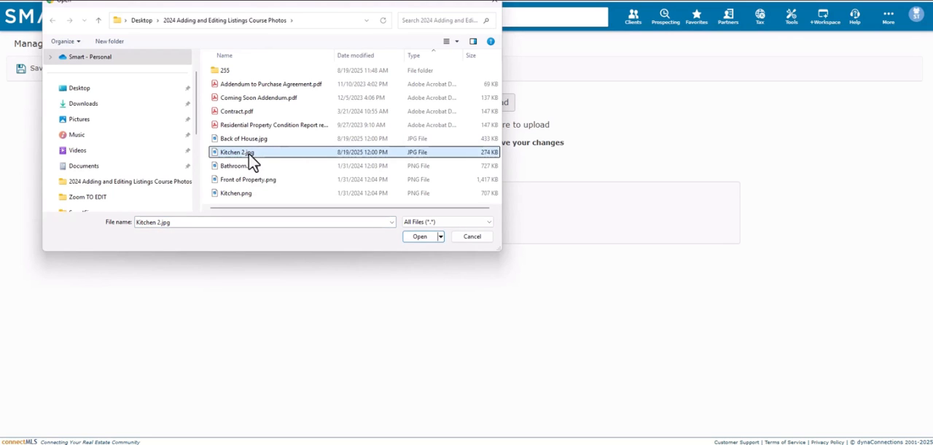
pyautogui.keyDown('ctrl'); pyautogui.click(252, 167); pyautogui.keyUp('ctrl')
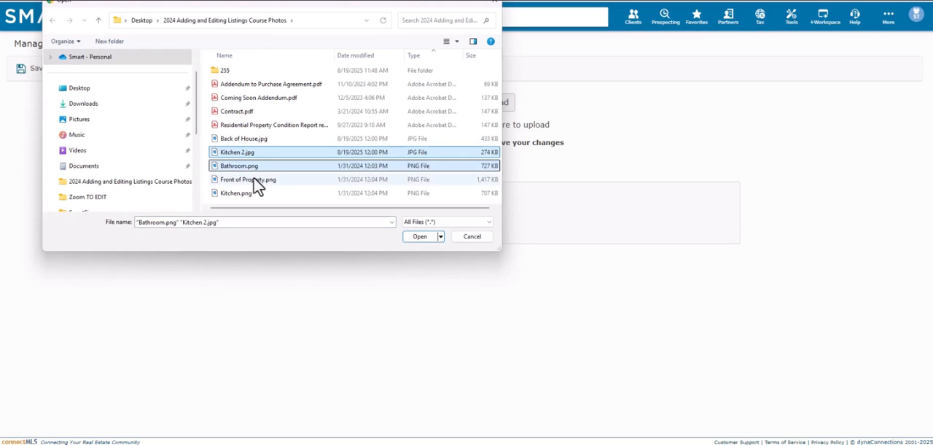
pyautogui.keyDown('ctrl'); pyautogui.click(253, 178); pyautogui.keyUp('ctrl')
pyautogui.keyDown('ctrl'); pyautogui.click(247, 196); pyautogui.keyUp('ctrl')
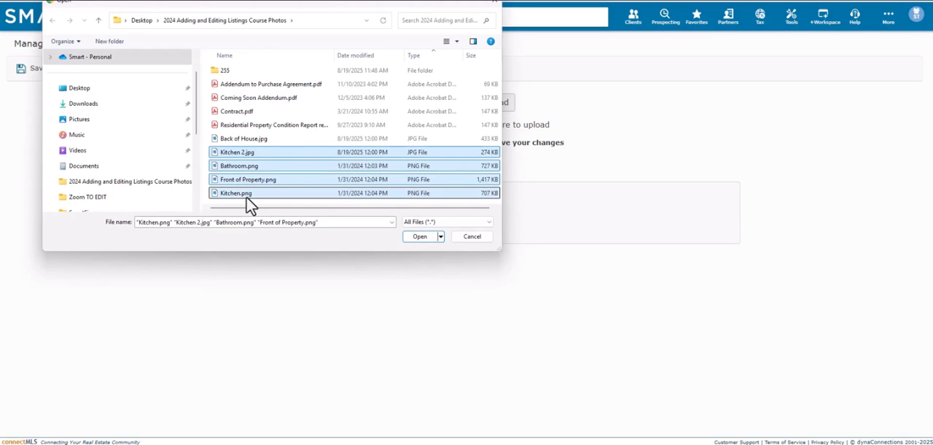
pyautogui.click(422, 236)
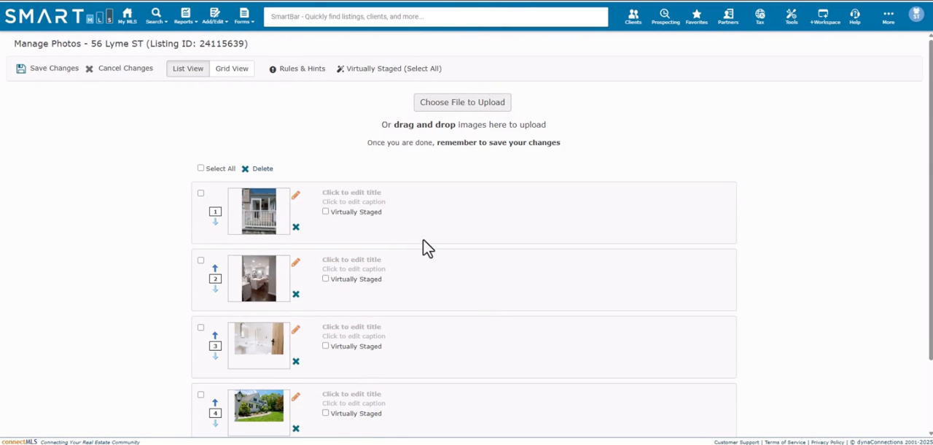
# Step: Look over the uploaded listing photos and switch the photo manager to grid view
pyautogui.scroll(-2, 506, 252)
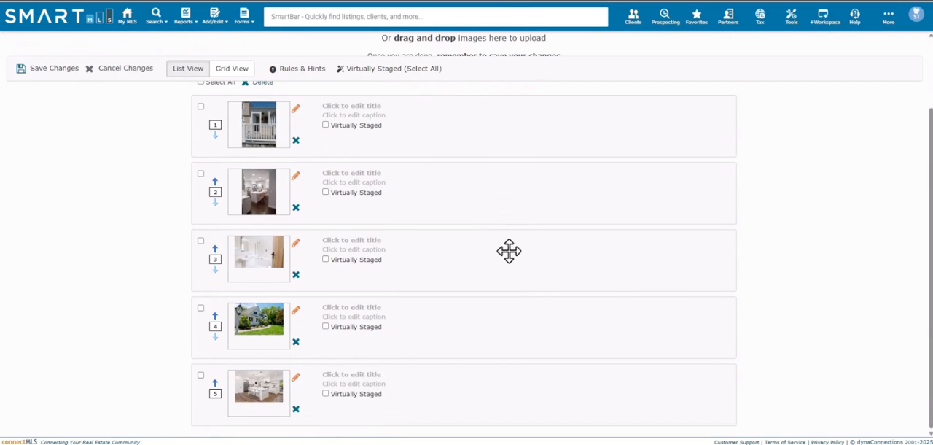
pyautogui.scroll(2, 487, 239)
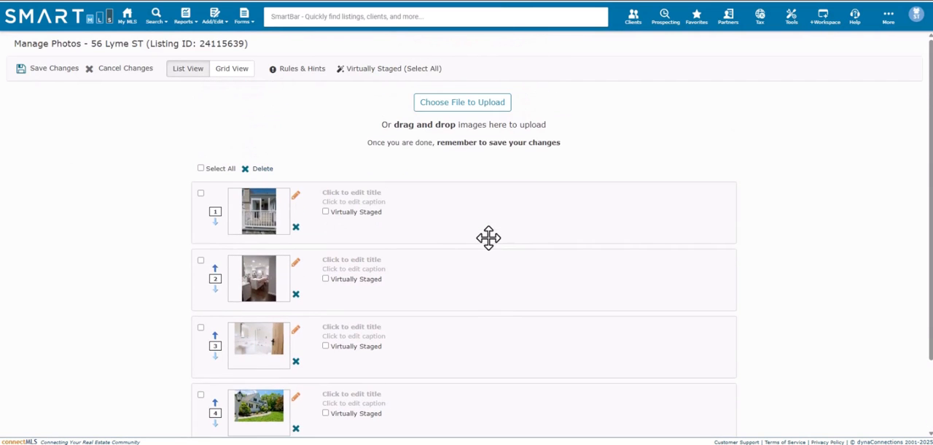
pyautogui.scroll(-2, 440, 229)
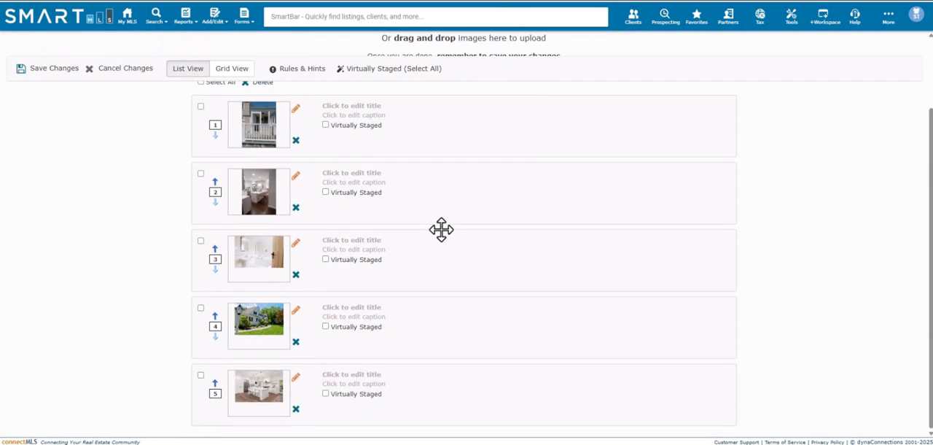
pyautogui.scroll(2, 441, 229)
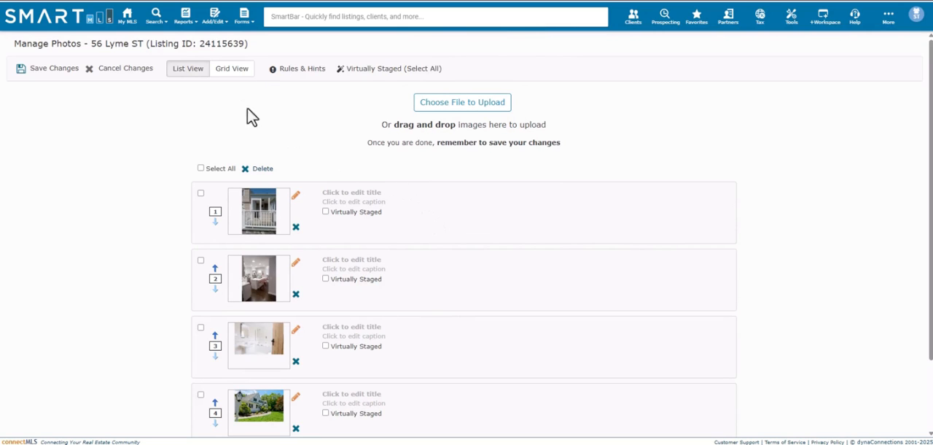
pyautogui.click(232, 73)
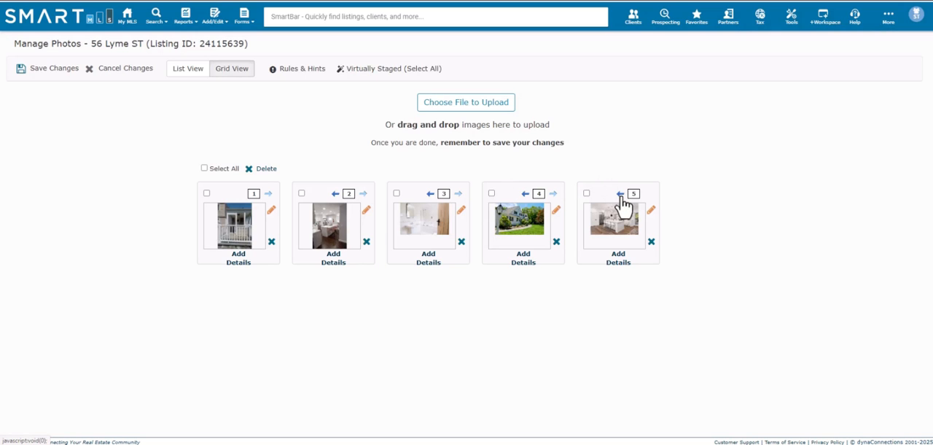
# Step: Reorder the photos so the front of the property is at position 1 and the white-railed porch is at position 5
pyautogui.click(621, 196)
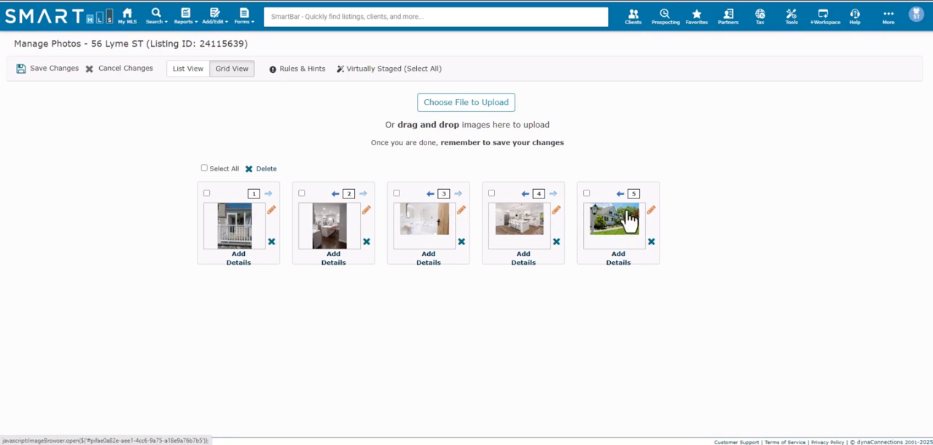
pyautogui.click(634, 193)
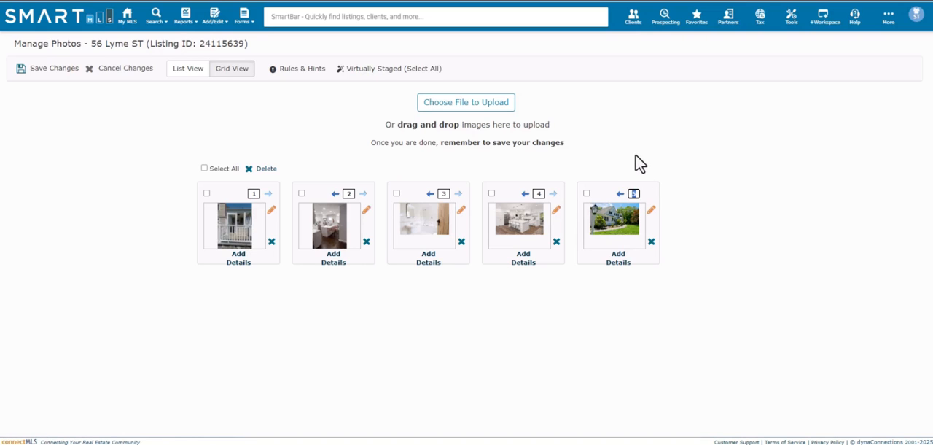
pyautogui.write('1')
pyautogui.click(638, 160)
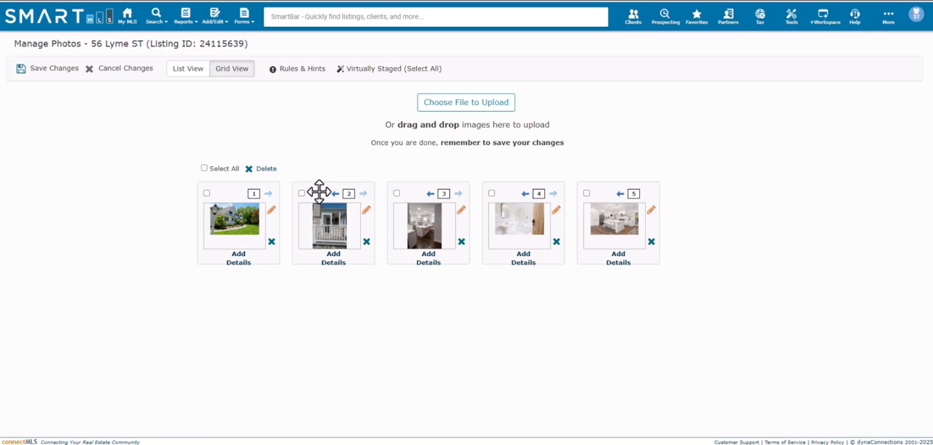
pyautogui.moveTo(319, 191)
pyautogui.mouseDown()
pyautogui.moveTo(360, 204)
pyautogui.moveTo(600, 200)
pyautogui.mouseUp()
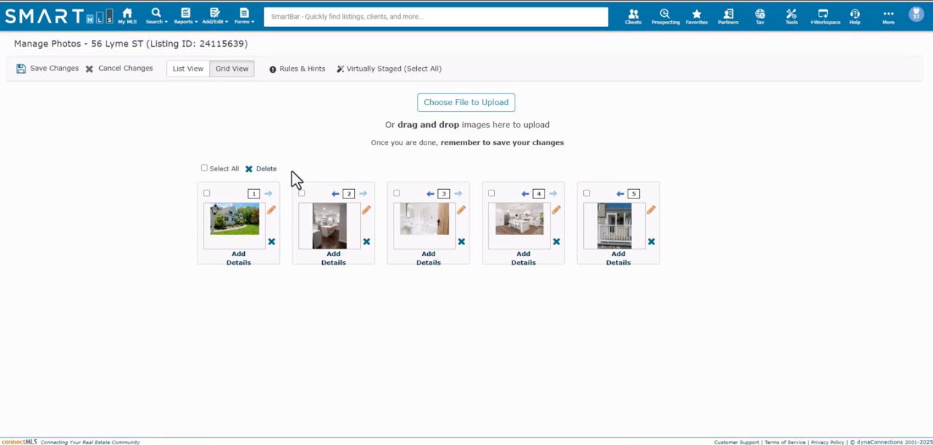
# Step: Check which title, caption and virtual staging details can be added to the first photo
pyautogui.click(239, 263)
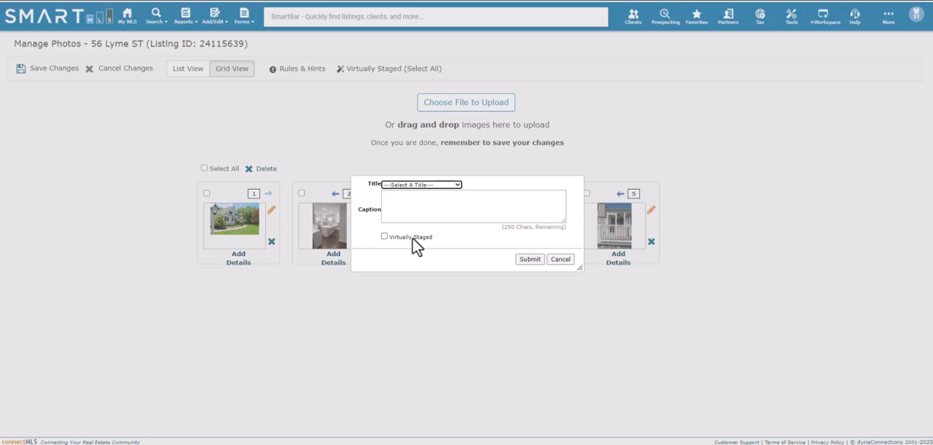
pyautogui.click(559, 260)
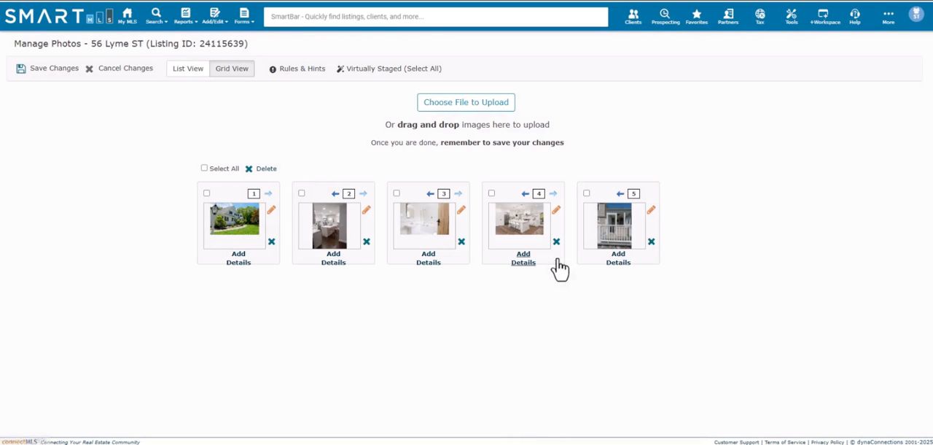
# Step: Enlarge the front-of-property photo to a scale of about 16 in the photo editor and save it
pyautogui.click(270, 211)
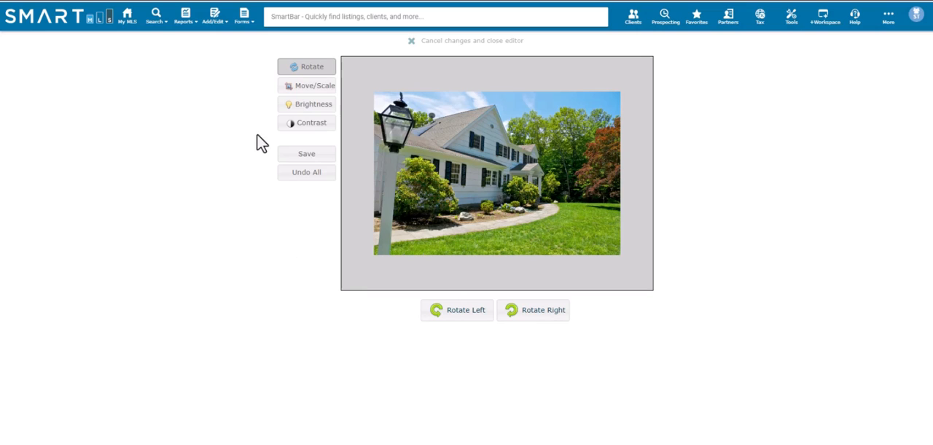
pyautogui.click(312, 93)
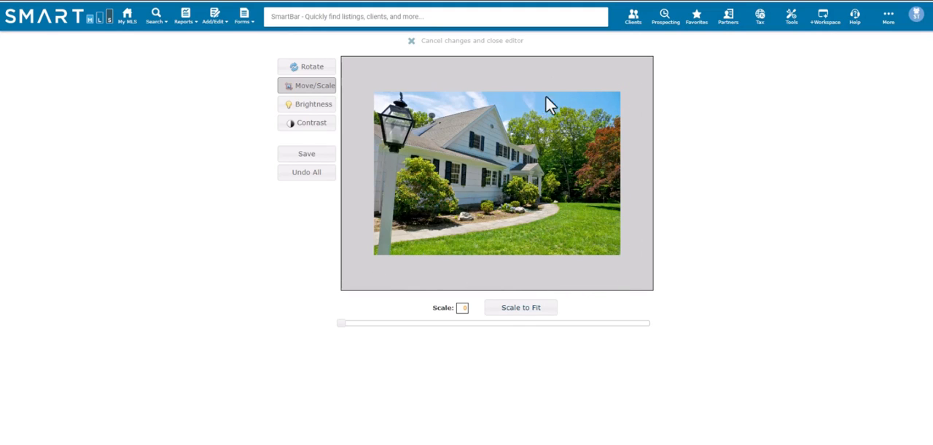
pyautogui.click(522, 314)
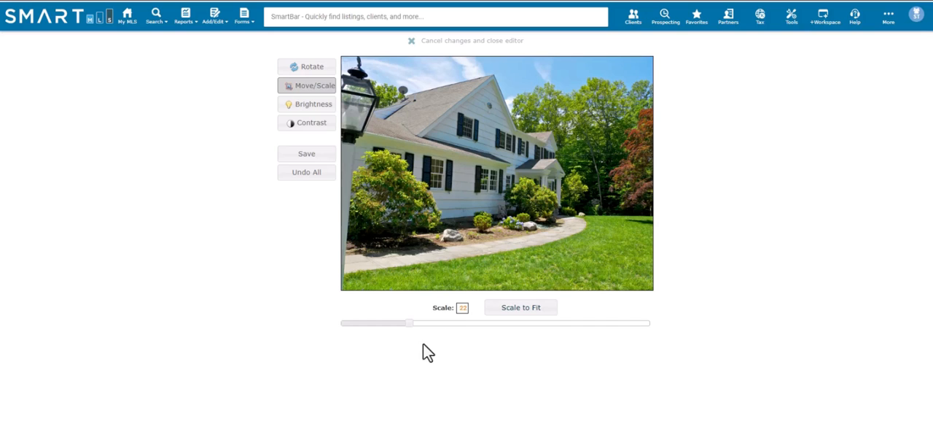
pyautogui.moveTo(409, 325); pyautogui.dragTo(390, 325)
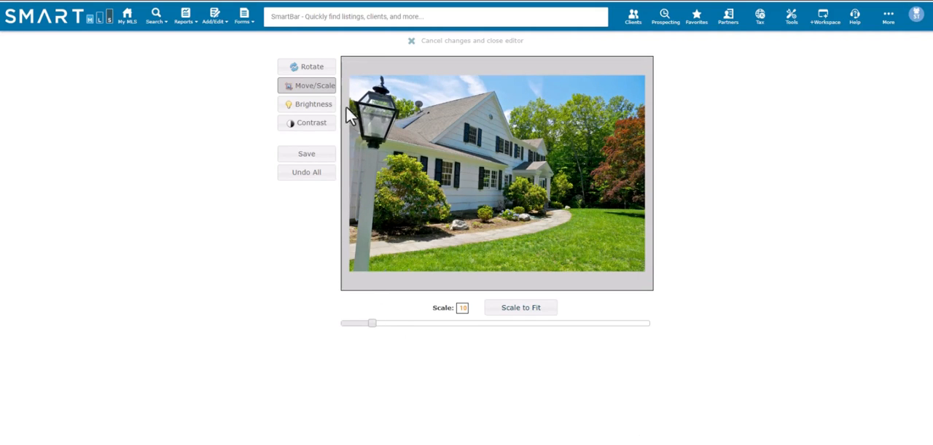
pyautogui.click(525, 310)
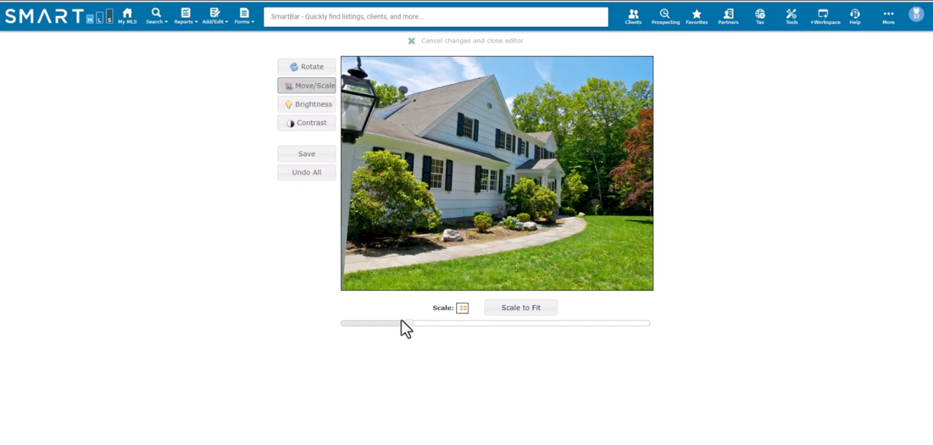
pyautogui.moveTo(408, 323); pyautogui.dragTo(389, 324)
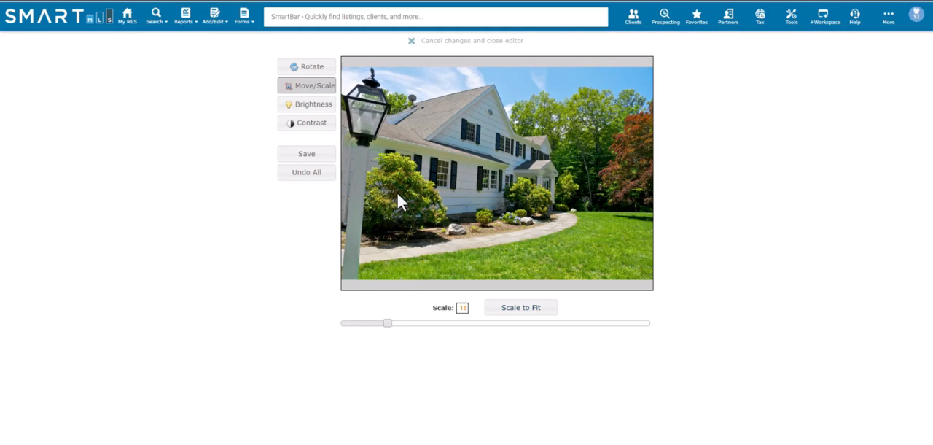
pyautogui.scroll(2, 409, 190)
pyautogui.scroll(-3, 409, 190)
pyautogui.scroll(2, 412, 200)
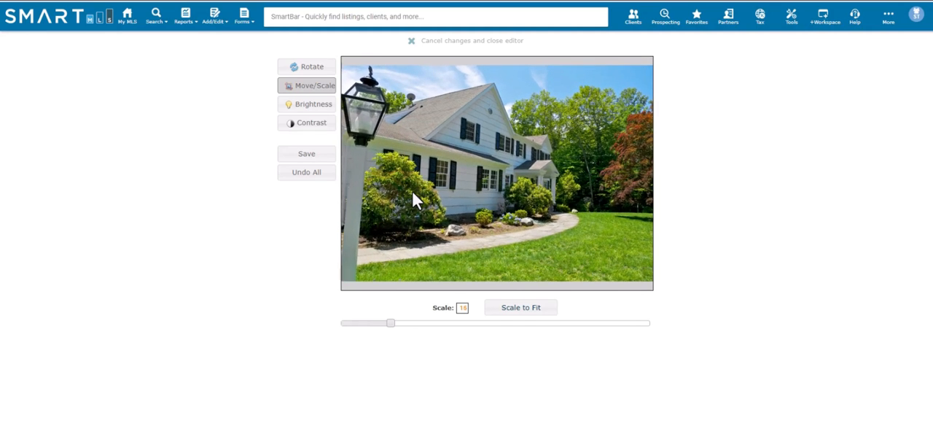
pyautogui.click(306, 156)
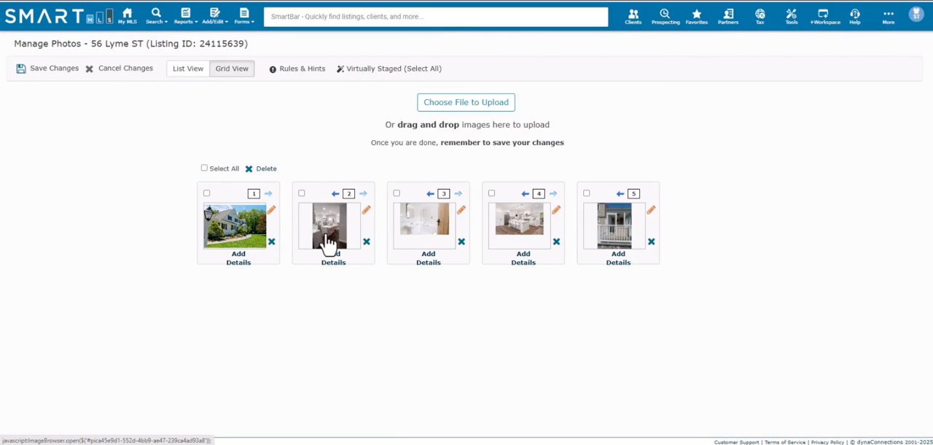
# Step: Enlarge the second photo, the portrait kitchen shot, to a scale of 17, reposition it vertically in its frame, and save it
pyautogui.click(366, 213)
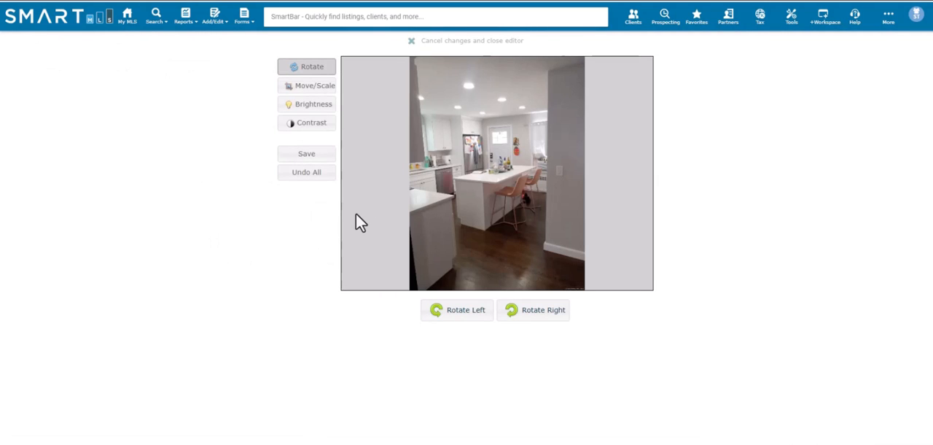
pyautogui.click(323, 87)
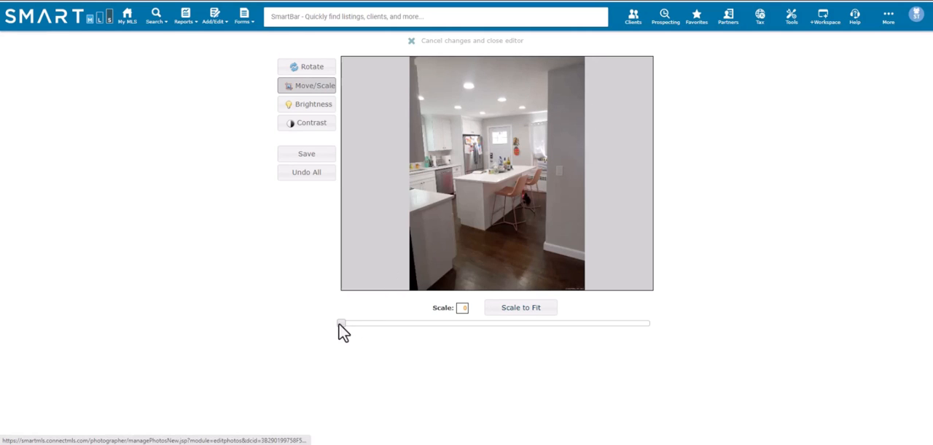
pyautogui.moveTo(340, 323); pyautogui.dragTo(375, 323)
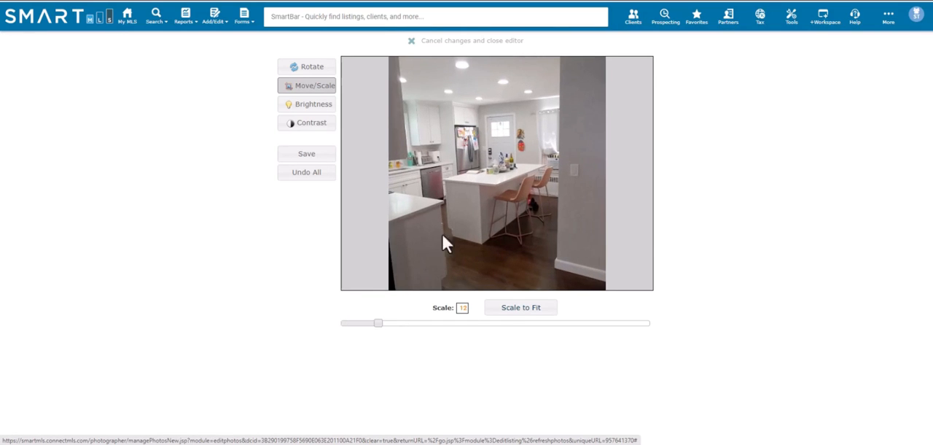
pyautogui.moveTo(470, 195); pyautogui.dragTo(474, 225)
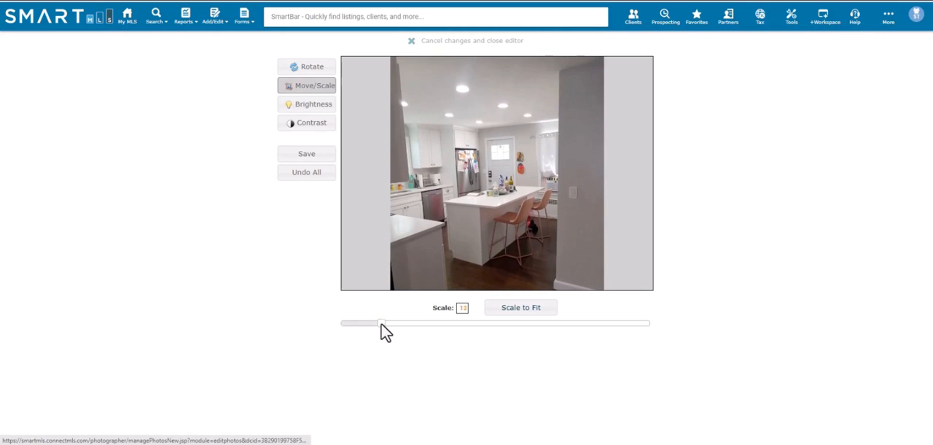
pyautogui.moveTo(382, 323); pyautogui.dragTo(394, 324)
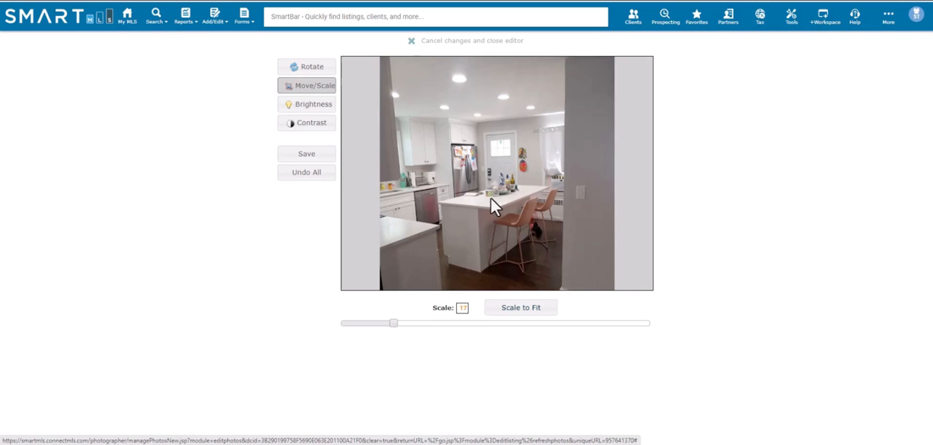
pyautogui.moveTo(491, 197); pyautogui.dragTo(490, 189)
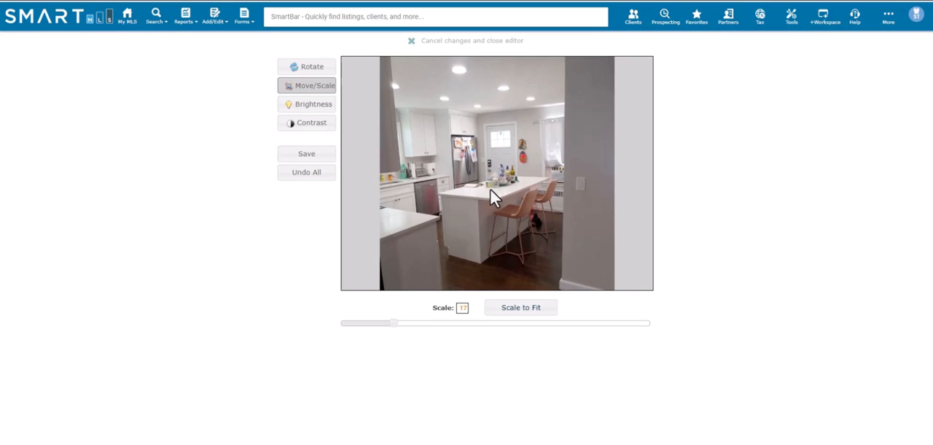
pyautogui.click(312, 155)
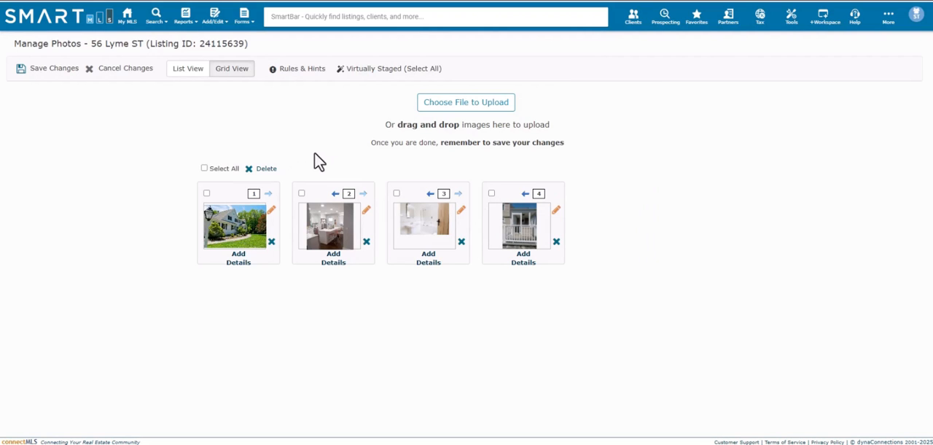
# Step: Preview the four listing photos one by one at enlarged size, close the preview, and save the photo changes
pyautogui.click(226, 232)
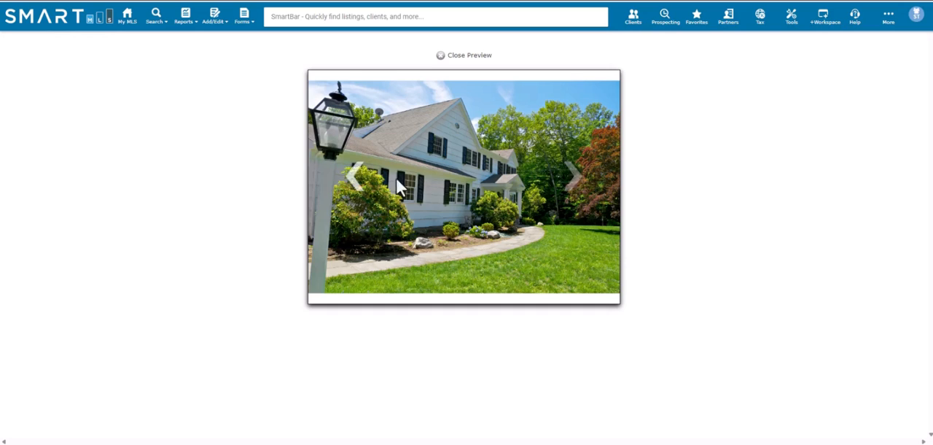
pyautogui.click(574, 175)
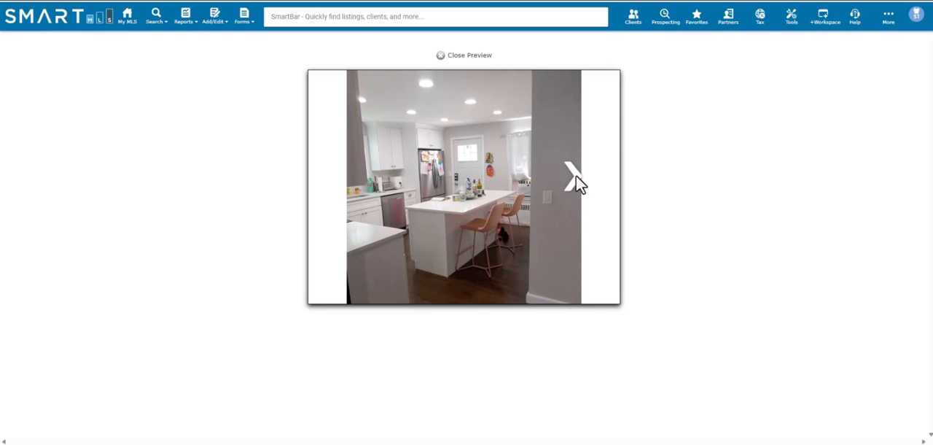
pyautogui.click(576, 175)
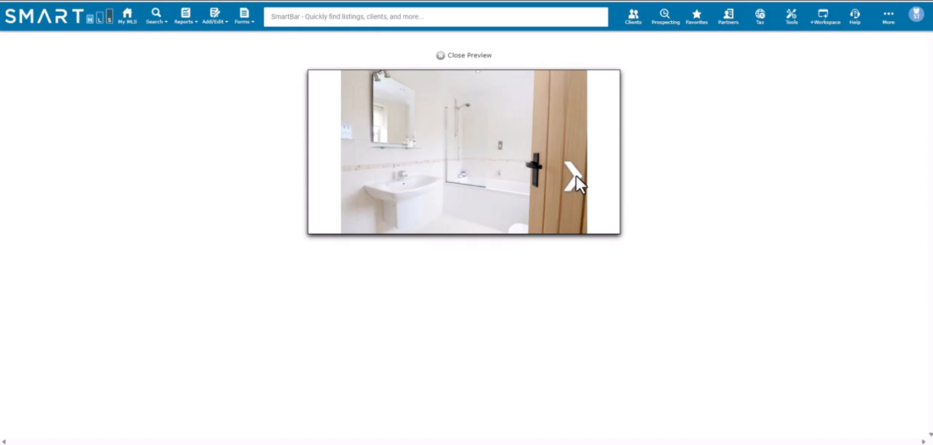
pyautogui.click(576, 179)
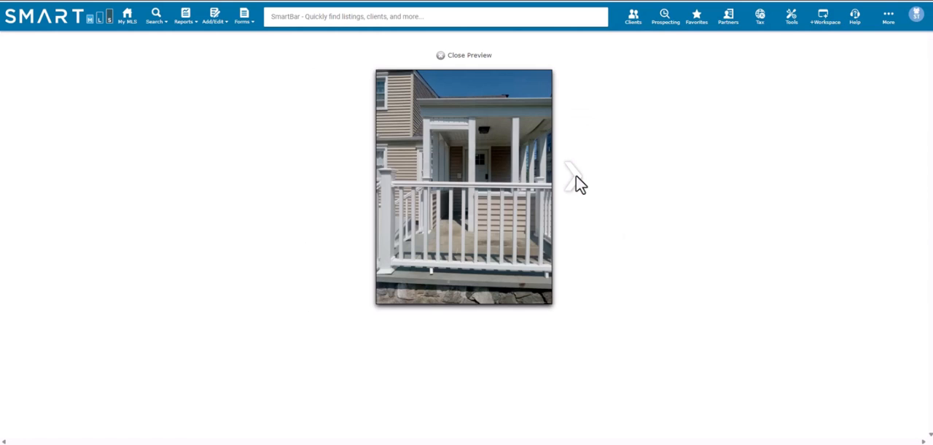
pyautogui.click(576, 179)
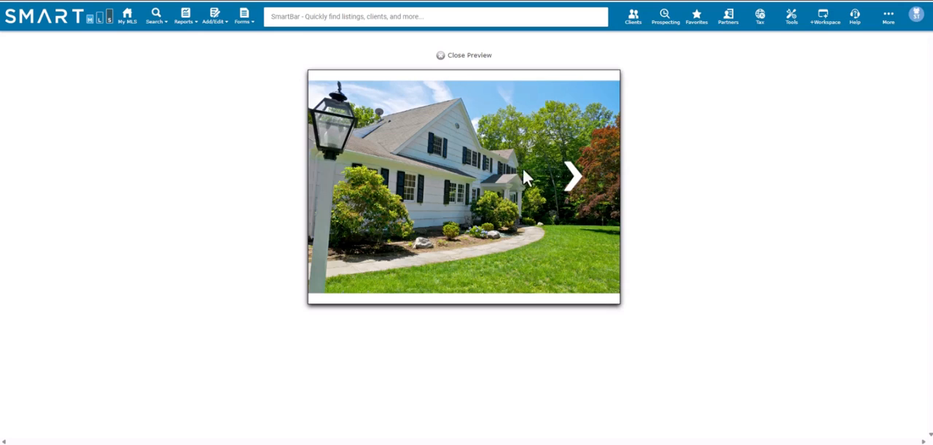
pyautogui.click(470, 58)
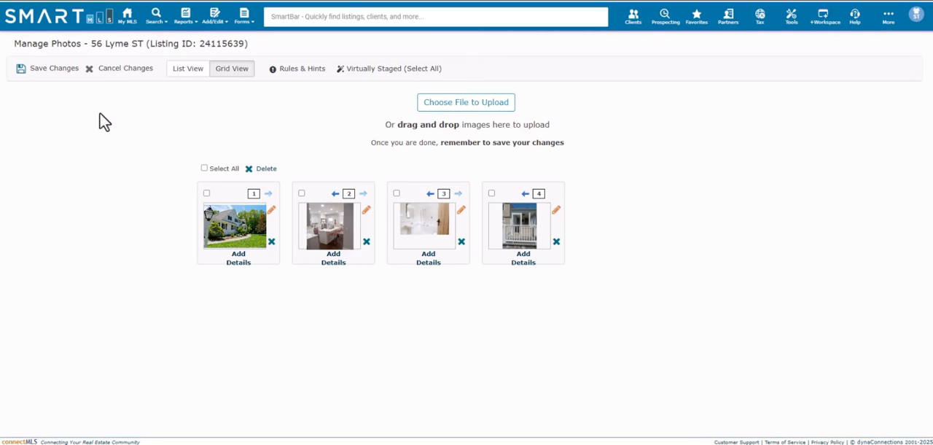
pyautogui.click(54, 73)
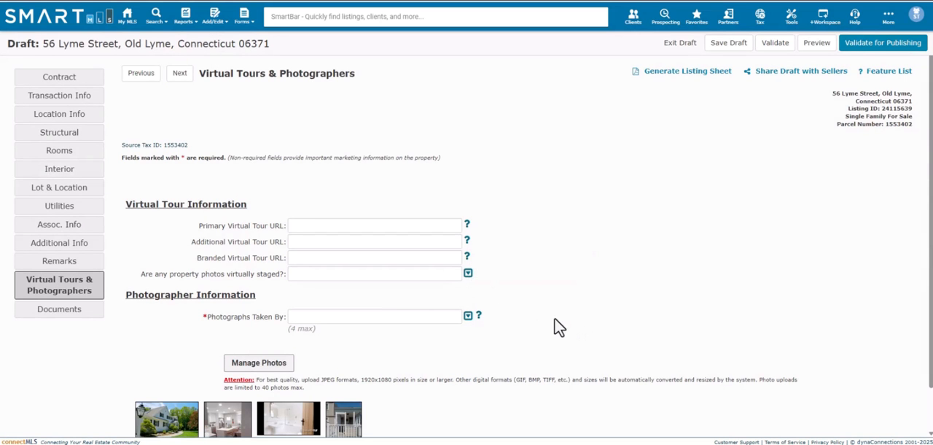
# Step: Open photo management for the active training listing, and select and deselect the second photo, the fireplace room
pyautogui.scroll(-1, 541, 297)
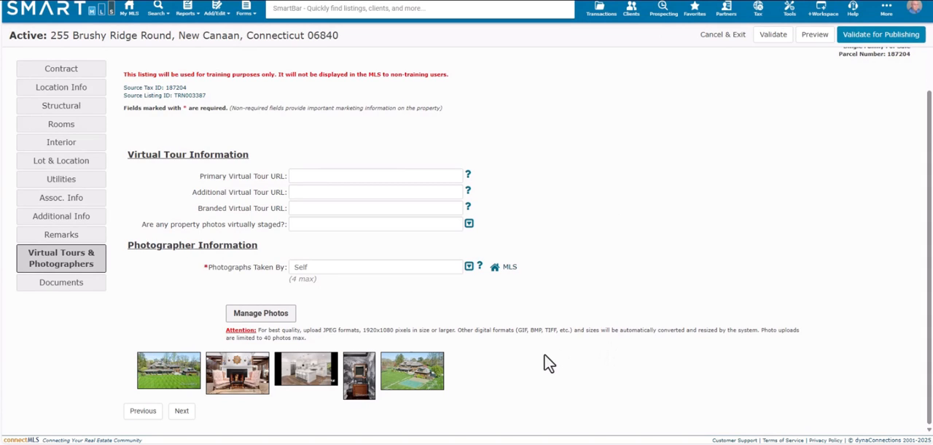
pyautogui.click(276, 323)
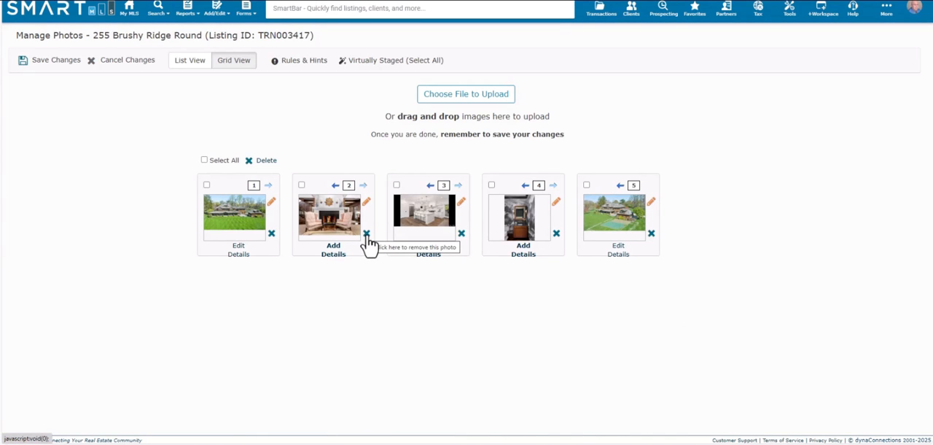
pyautogui.click(302, 185)
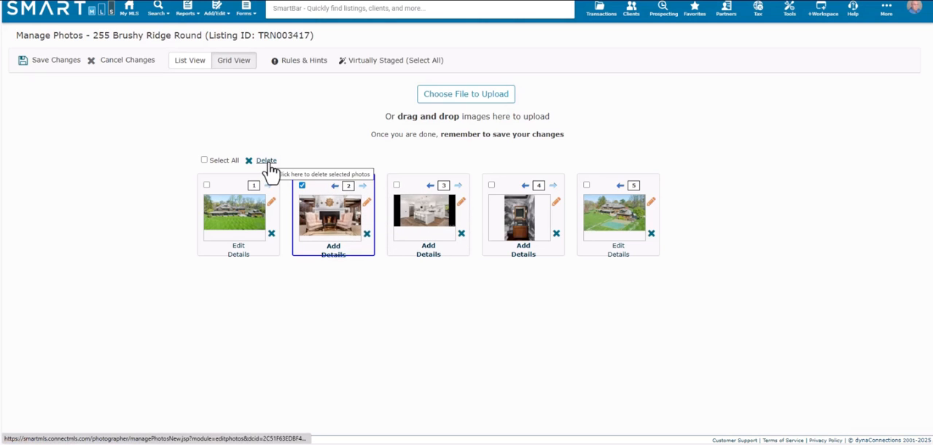
pyautogui.click(302, 185)
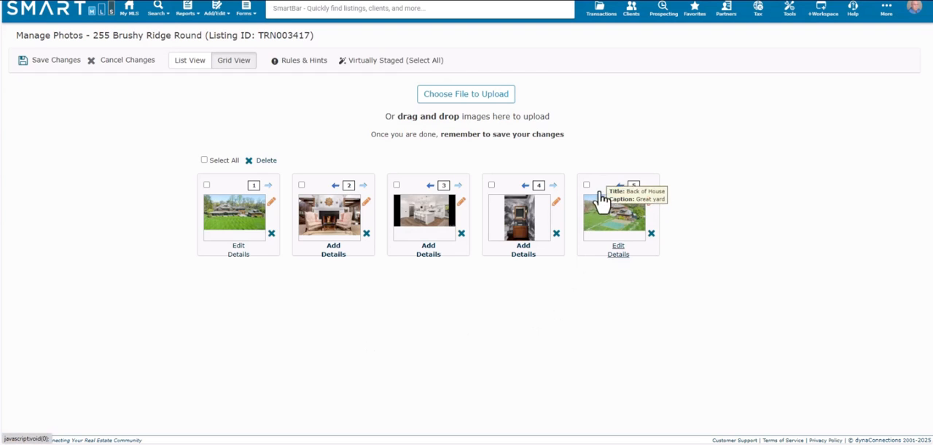
# Step: Delete the fifth photo, titled Back of House, from the active listing and confirm the removal
pyautogui.click(651, 233)
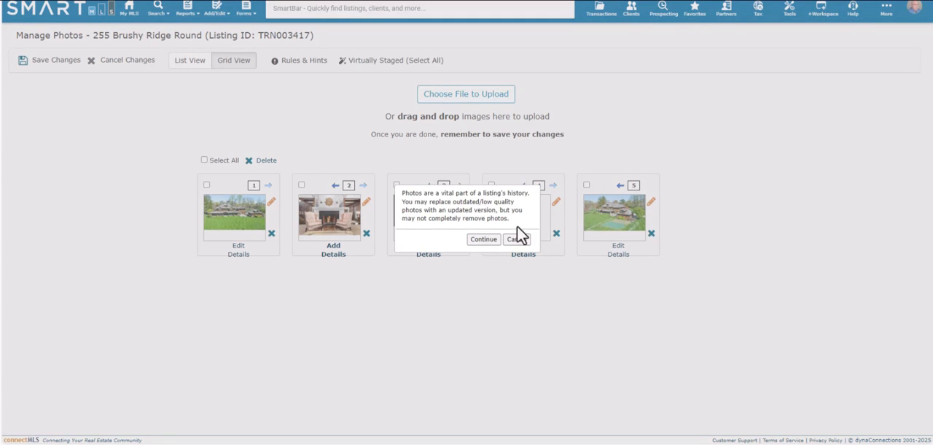
pyautogui.click(475, 225)
pyautogui.click(483, 240)
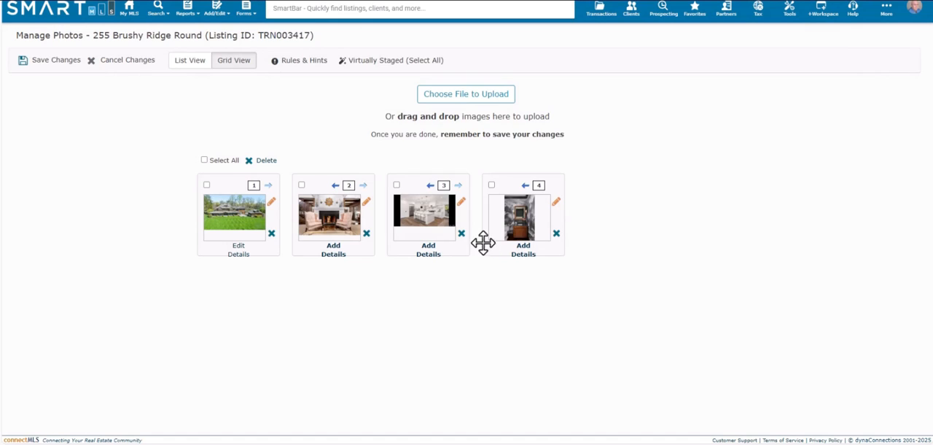